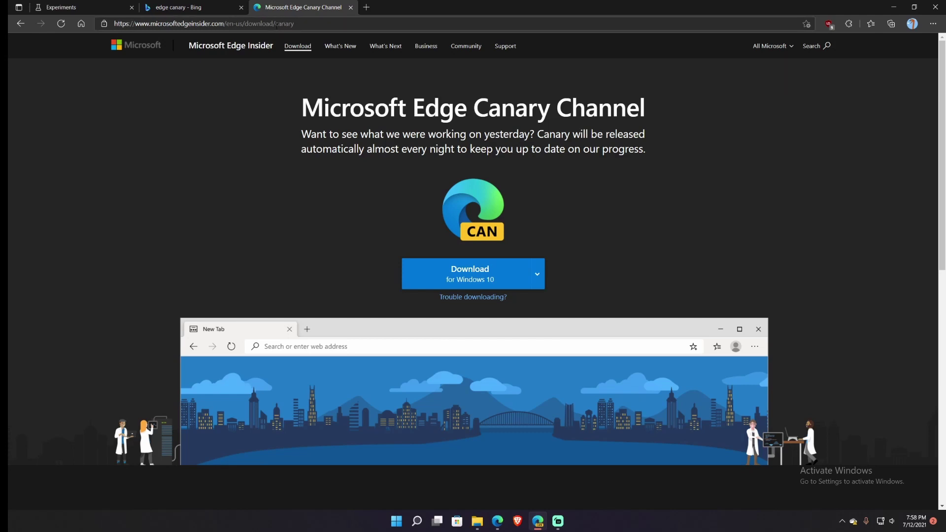
# Set the 'windows 11'-filtered Enable Windows 11 Visual Updates flag to Enabled in edge://flags
pyautogui.click(74, 7)
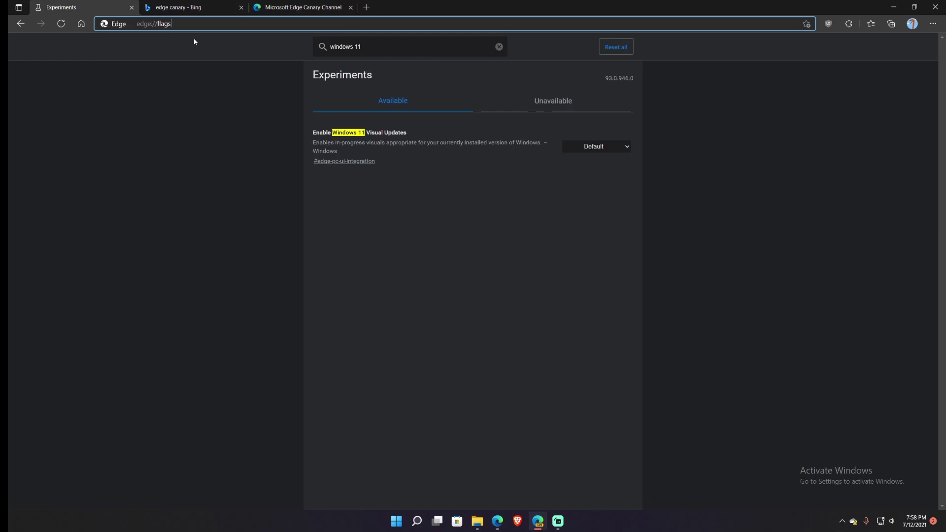
pyautogui.click(171, 24)
pyautogui.press('Tab')
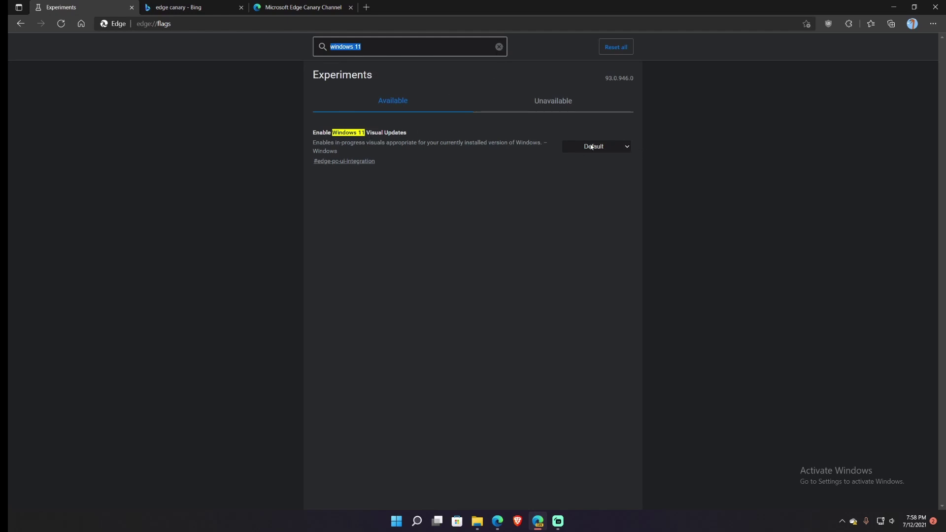
pyautogui.click(618, 147)
pyautogui.click(582, 163)
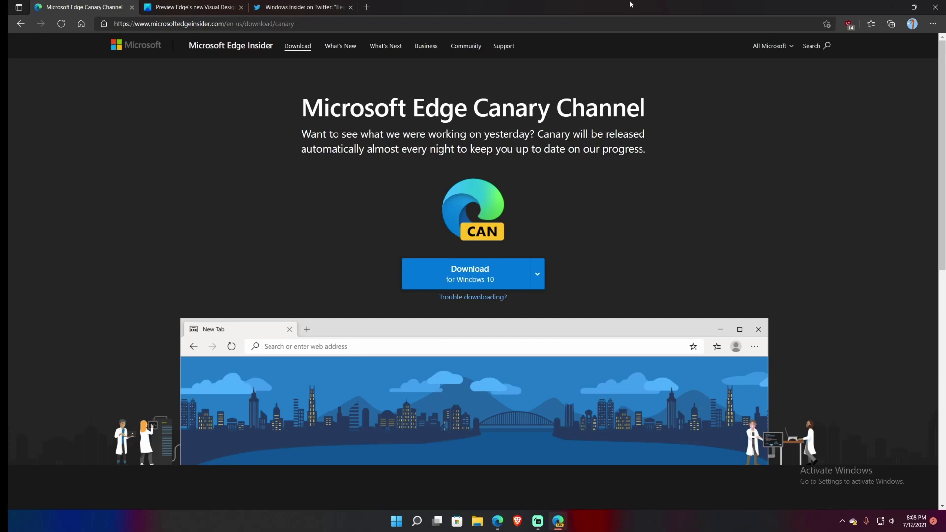
pyautogui.moveTo(630, 5); pyautogui.dragTo(650, 1)
# Show the Microsoft Store jump list, taskbar menu and Start quick-link menu for their new styling
pyautogui.rightClick(456, 521)
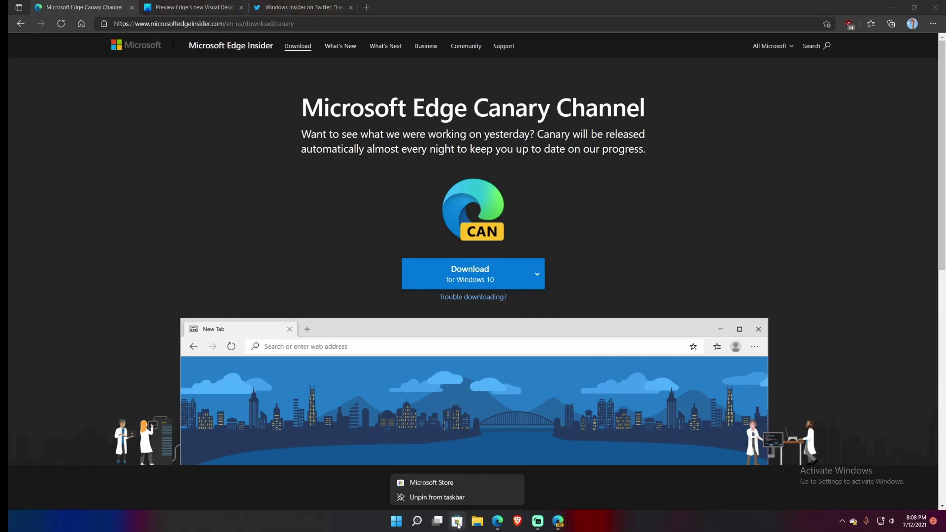
pyautogui.rightClick(599, 529)
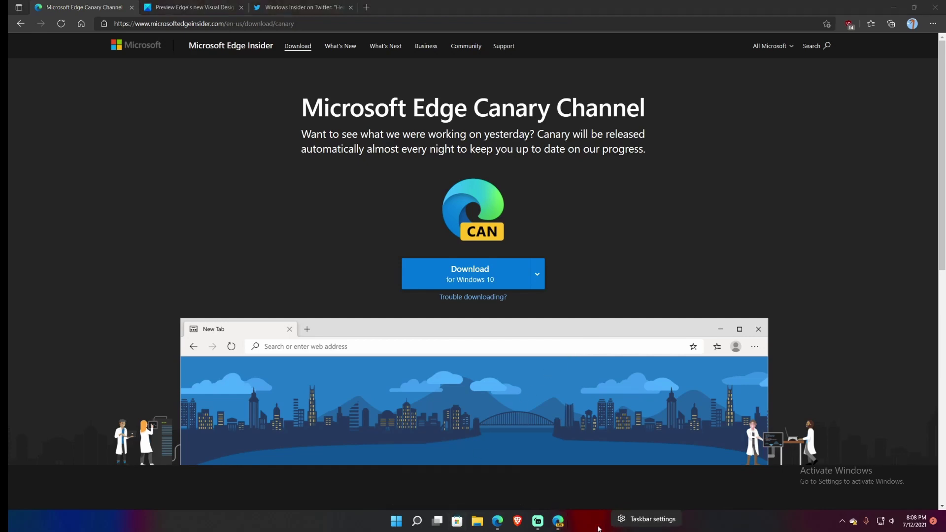
pyautogui.rightClick(394, 521)
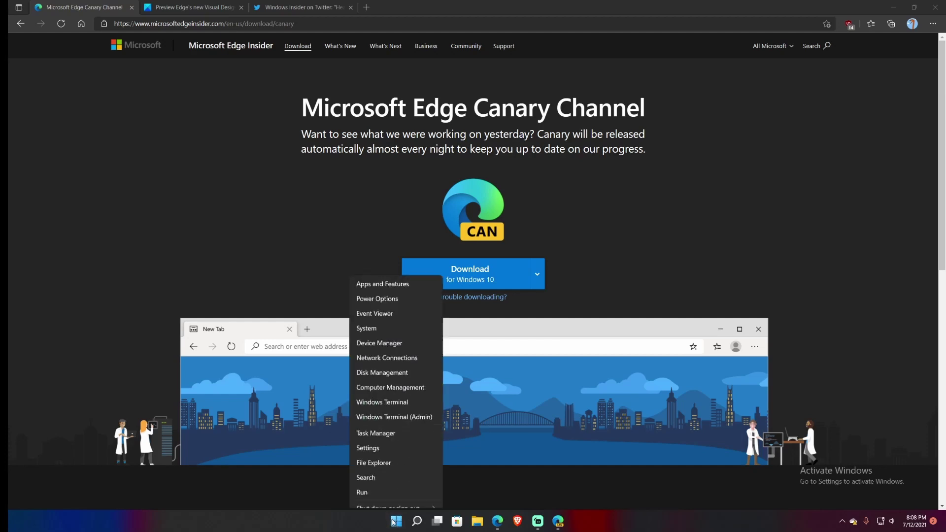
pyautogui.click(819, 116)
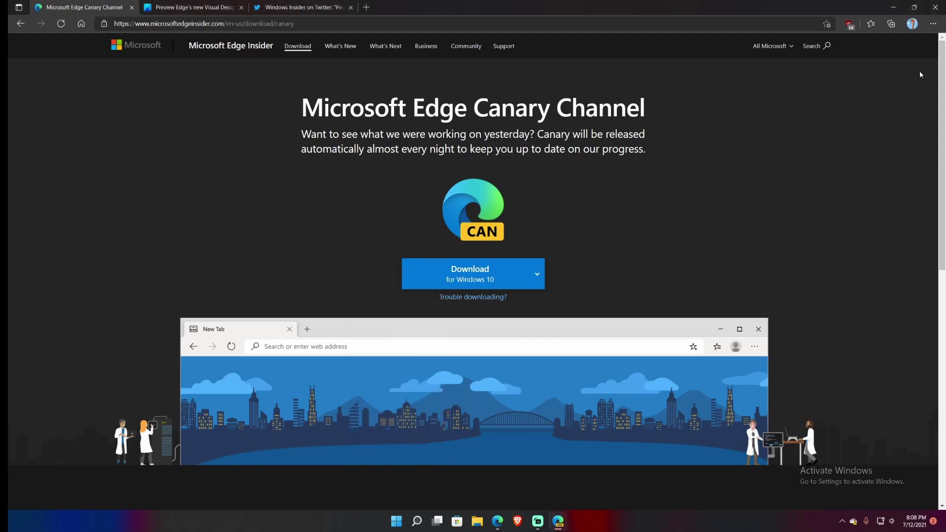
# Show Edge's translucent main menu over the 'Preview Edge's new Visual Design' article
pyautogui.click(933, 27)
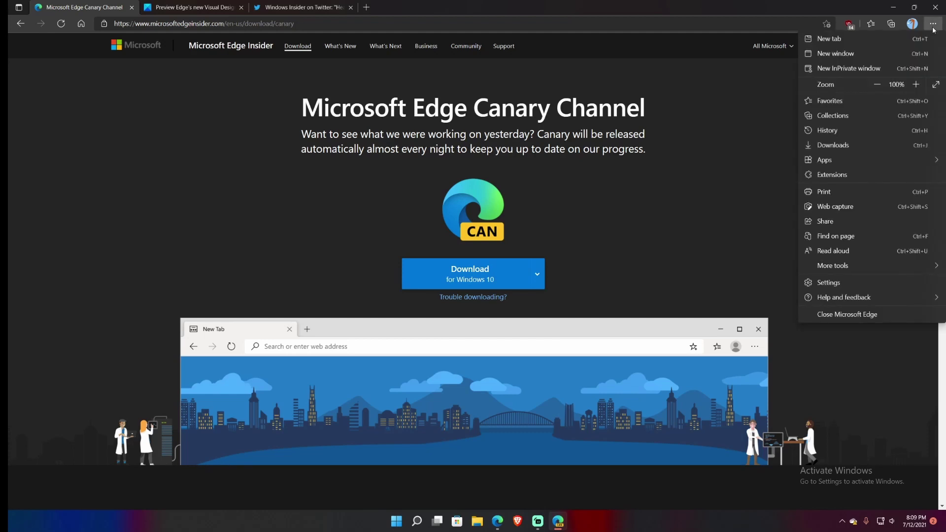
pyautogui.click(181, 5)
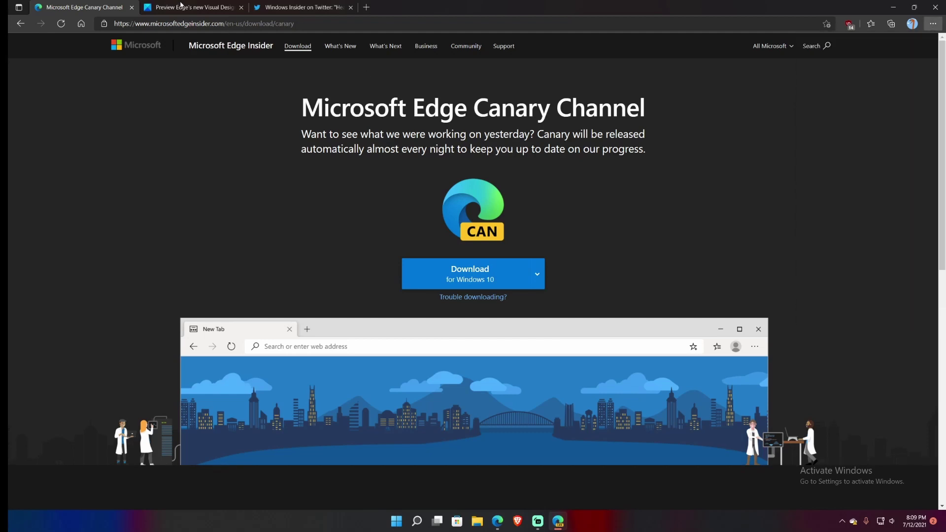
pyautogui.click(181, 6)
pyautogui.click(932, 23)
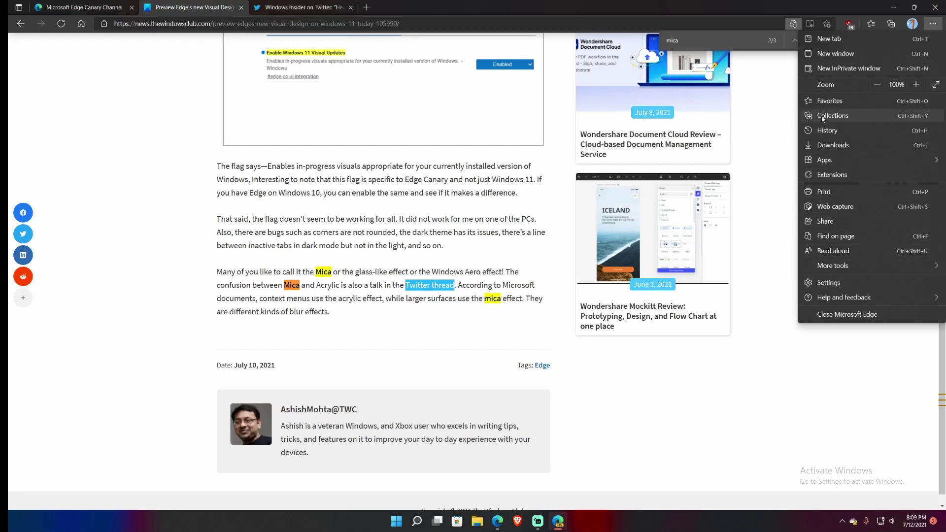
pyautogui.click(497, 521)
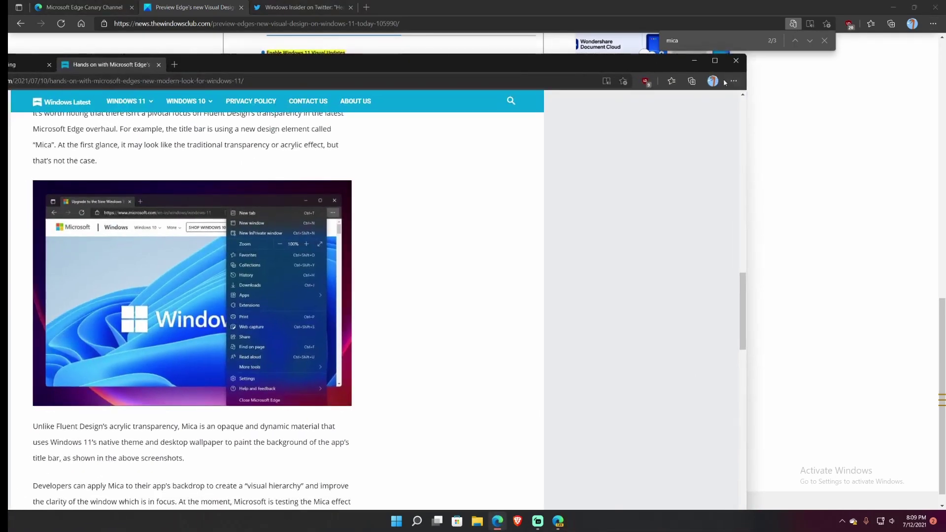
pyautogui.click(731, 81)
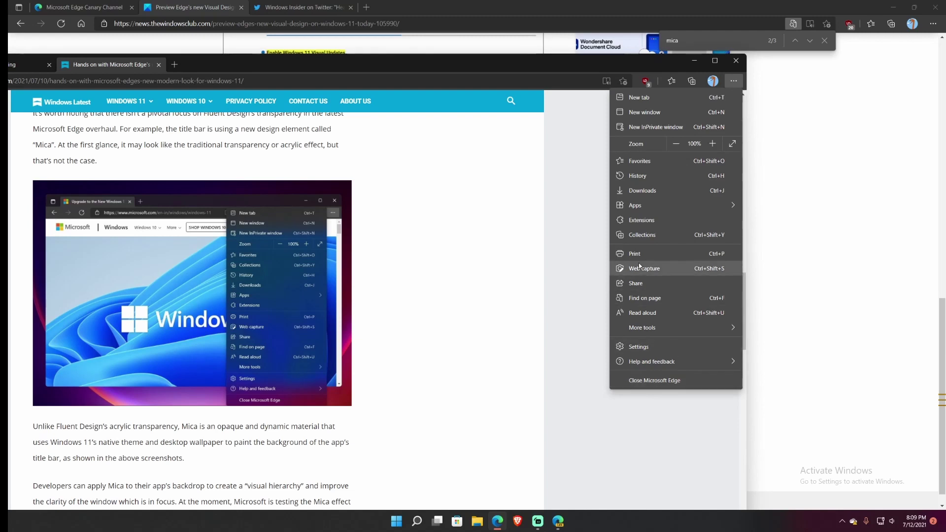
pyautogui.rightClick(471, 302)
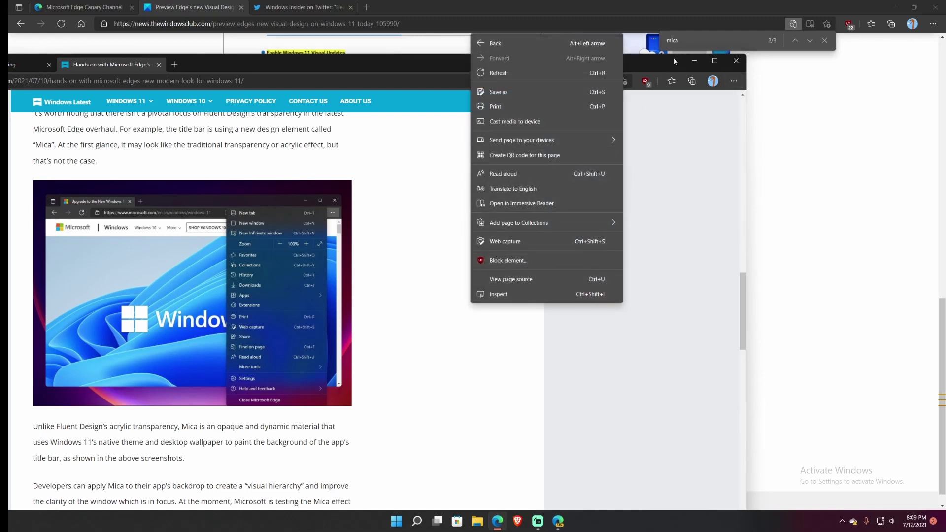
pyautogui.moveTo(671, 59); pyautogui.dragTo(692, 64)
pyautogui.click(692, 65)
pyautogui.rightClick(543, 257)
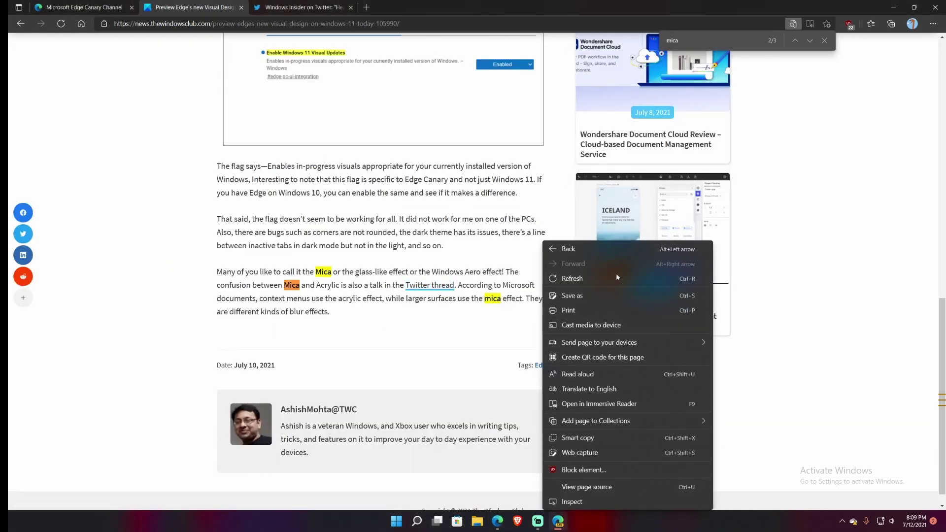
pyautogui.press('Escape')
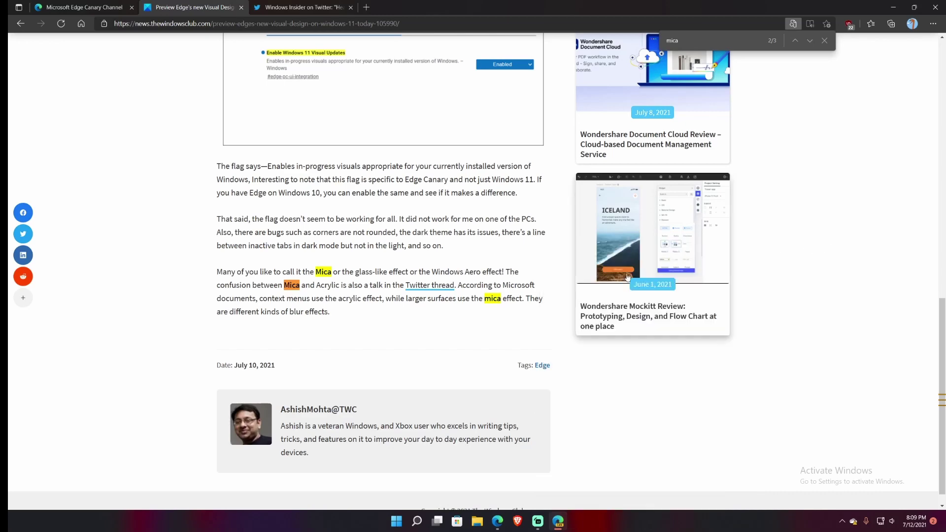
pyautogui.rightClick(554, 261)
pyautogui.press('Escape')
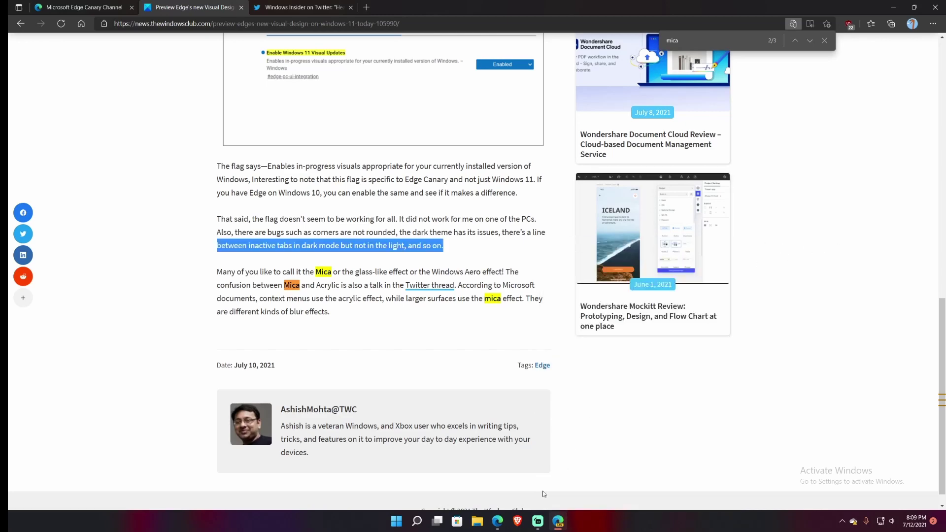
pyautogui.hotkey('alt', 'Tab')
pyautogui.scroll(-1, 515, 253)
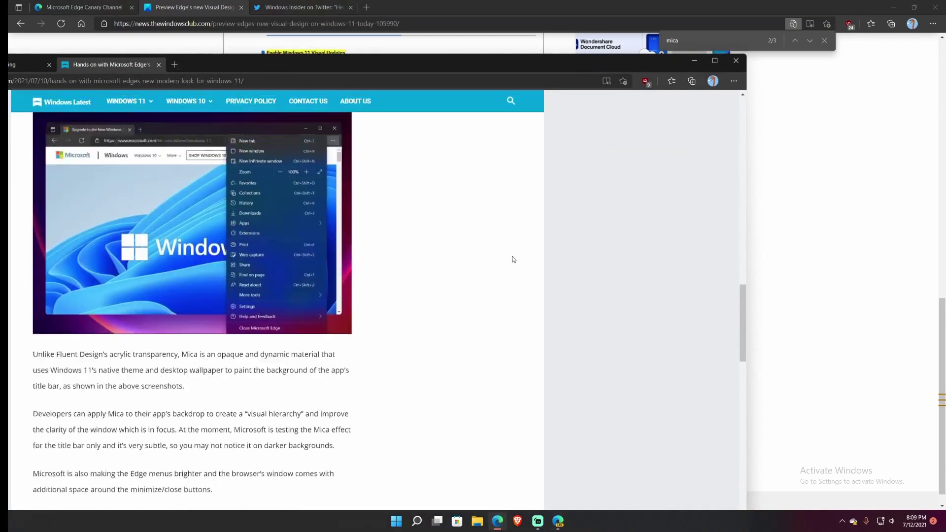
pyautogui.scroll(15, 510, 259)
pyautogui.scroll(-5, 512, 257)
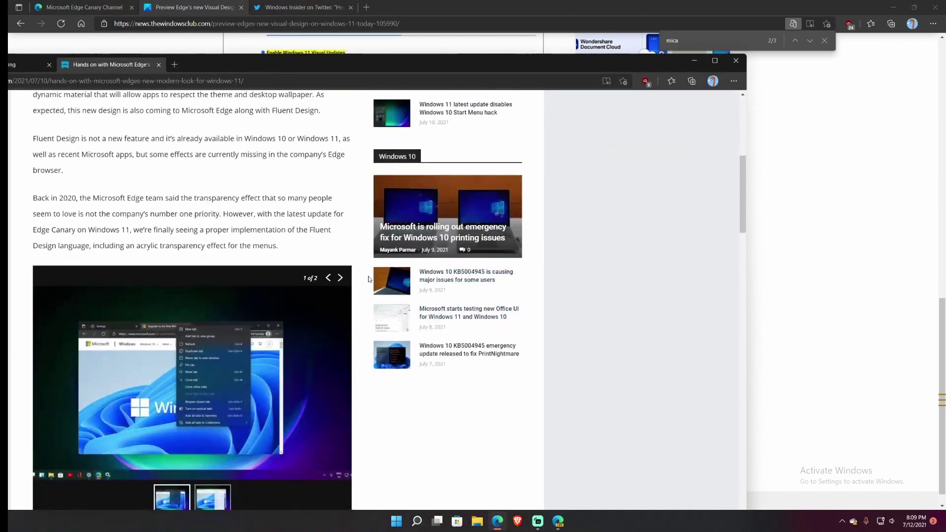
pyautogui.rightClick(370, 276)
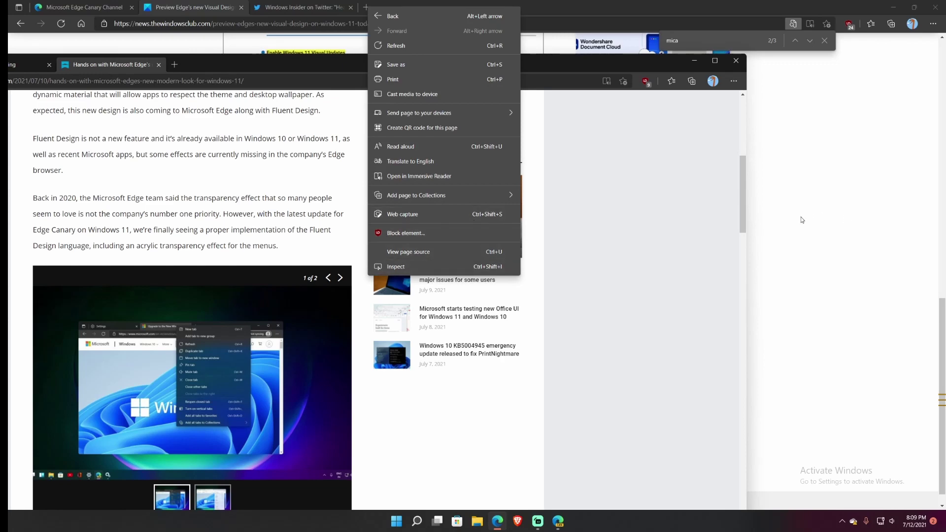
pyautogui.click(694, 61)
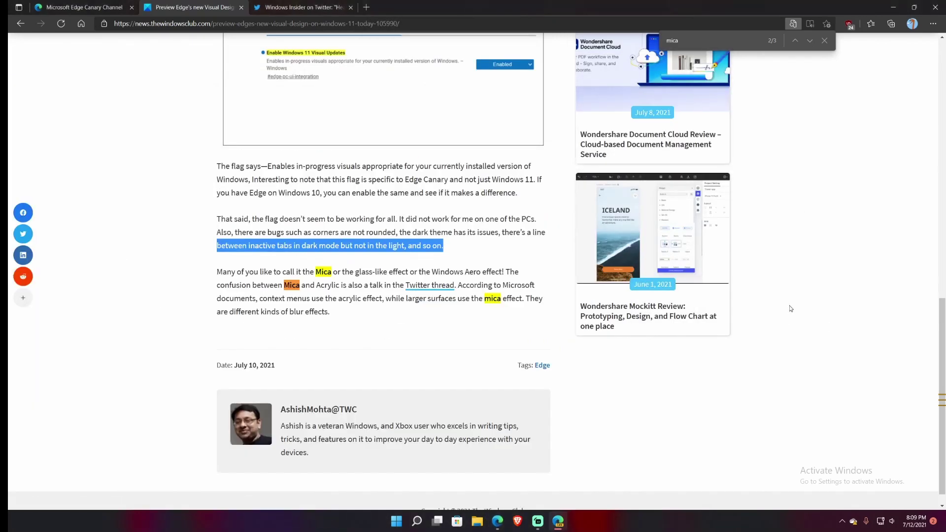
# Compare against the desktop context menu, then restore Edge full screen and open its Settings
pyautogui.moveTo(702, 4); pyautogui.dragTo(659, 406)
pyautogui.rightClick(537, 345)
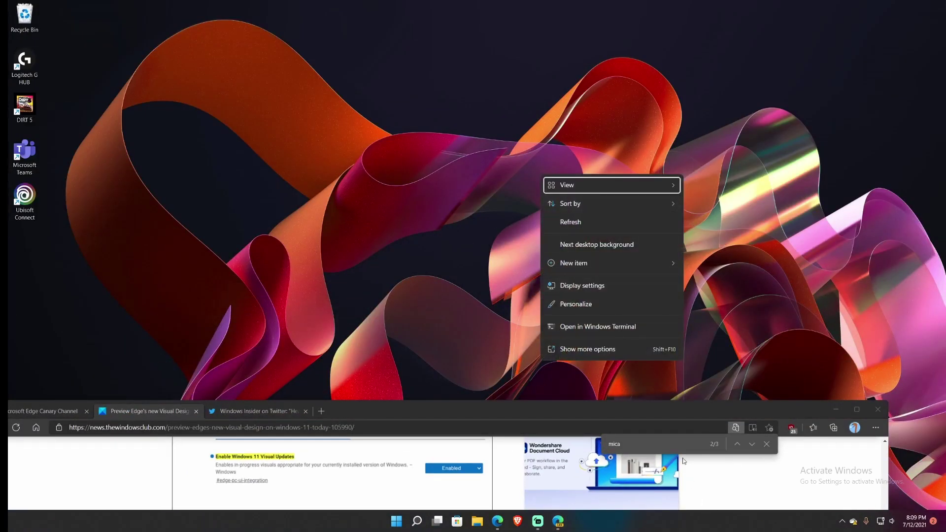
pyautogui.moveTo(615, 413); pyautogui.dragTo(645, 2)
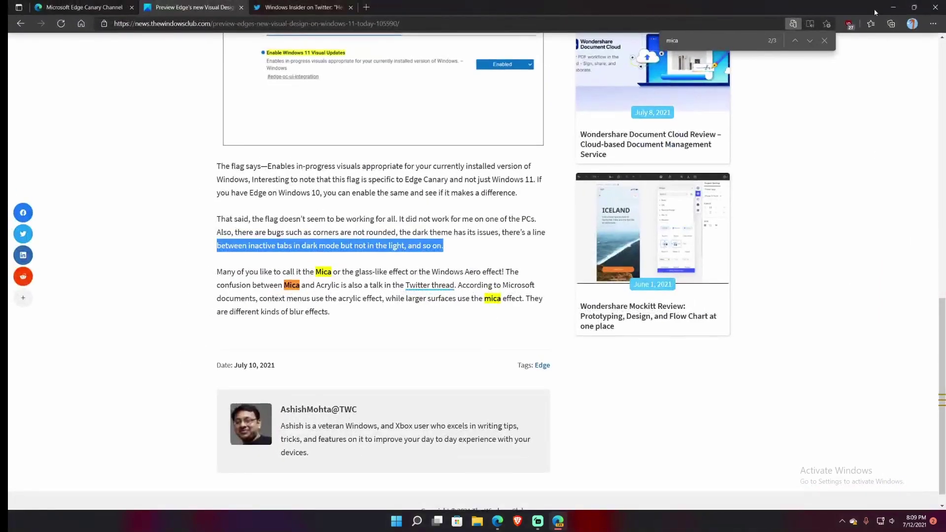
pyautogui.click(932, 25)
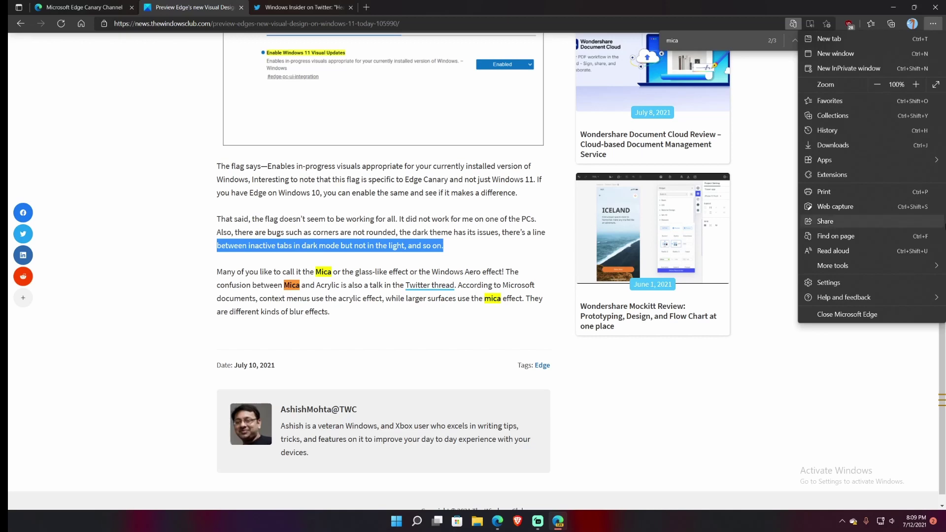
pyautogui.click(839, 282)
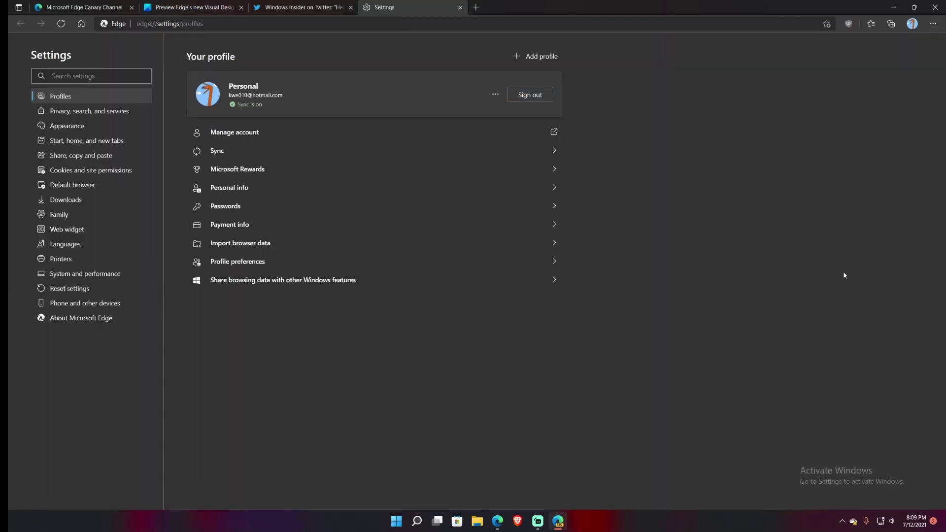
pyautogui.click(60, 127)
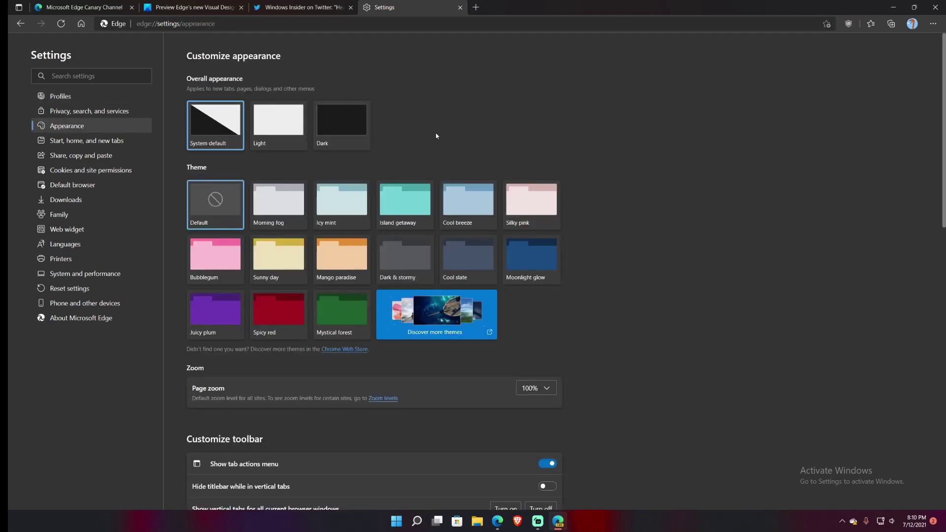
pyautogui.scroll(-5, 422, 101)
pyautogui.scroll(4, 422, 123)
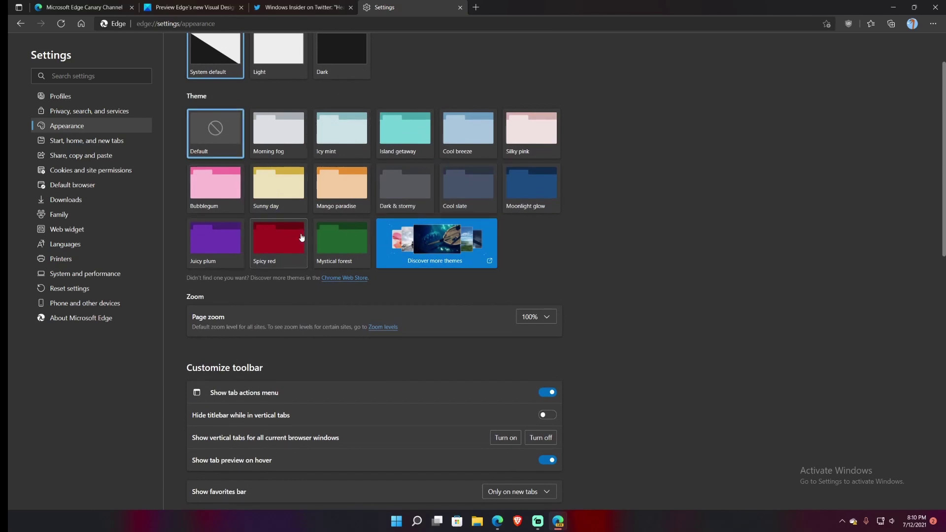
pyautogui.scroll(2, 376, 149)
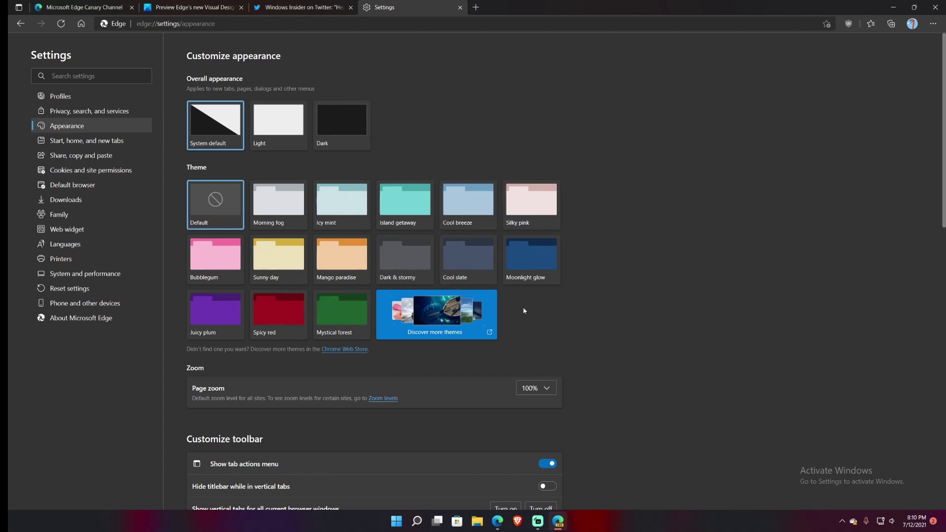
pyautogui.click(503, 526)
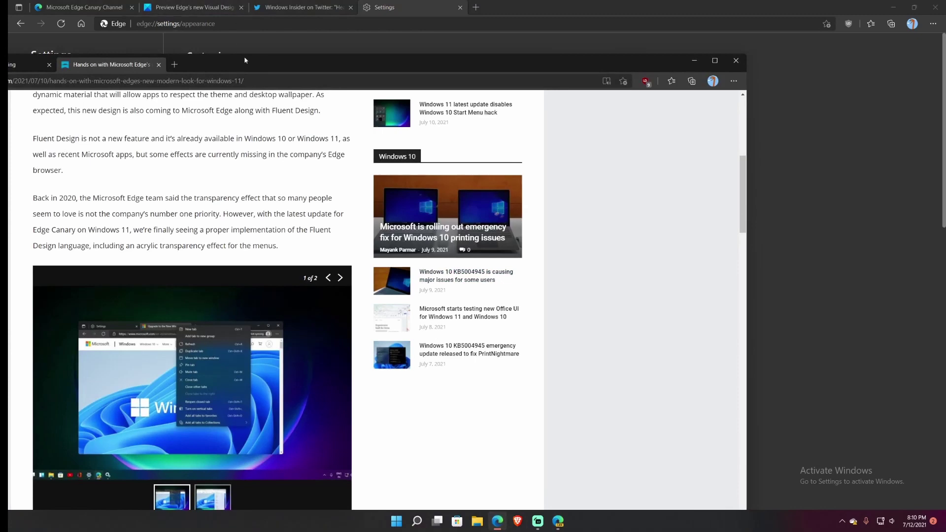
pyautogui.moveTo(244, 59); pyautogui.dragTo(410, 41)
pyautogui.click(59, 45)
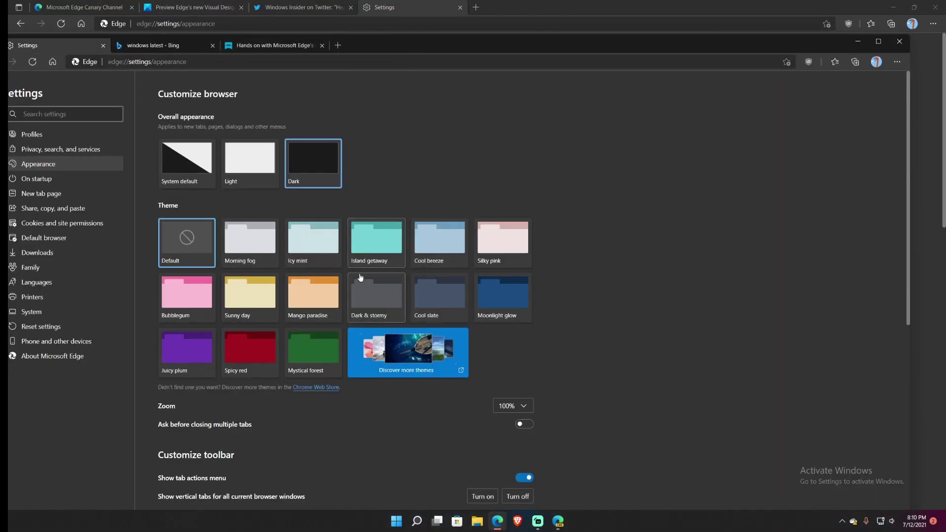
pyautogui.scroll(-4, 361, 277)
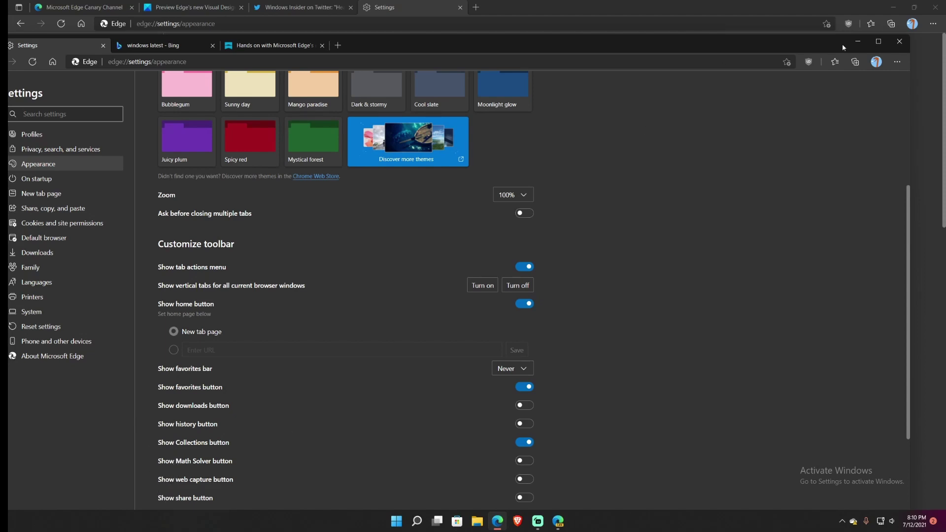
pyautogui.click(857, 42)
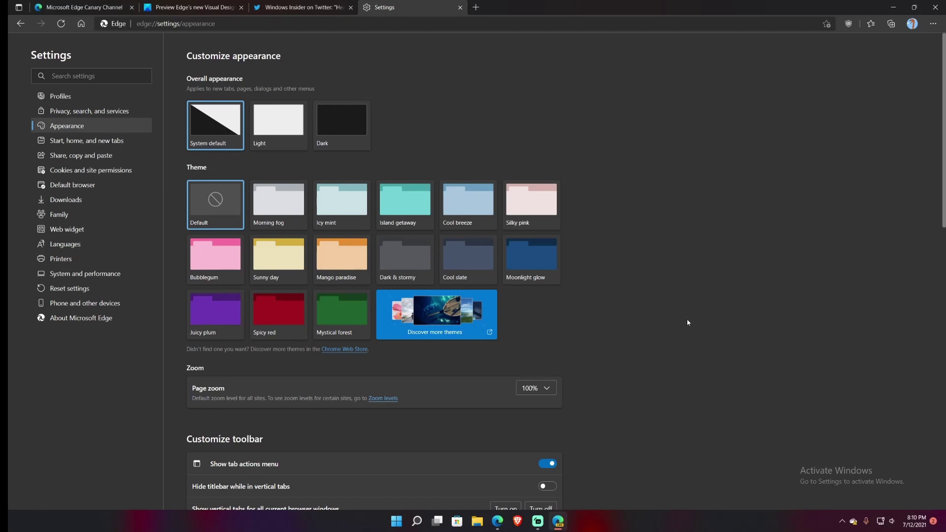
pyautogui.scroll(-5, 685, 323)
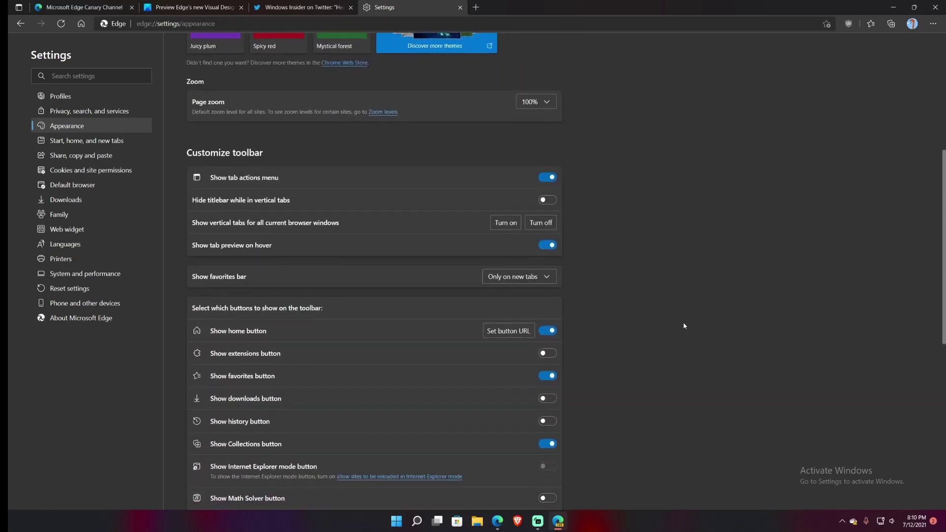
pyautogui.scroll(-1, 677, 324)
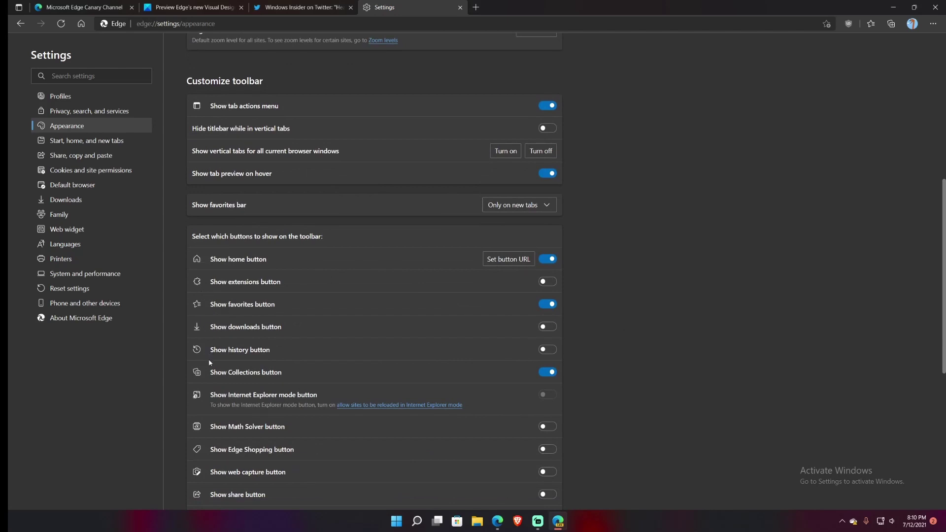
pyautogui.scroll(-1, 206, 338)
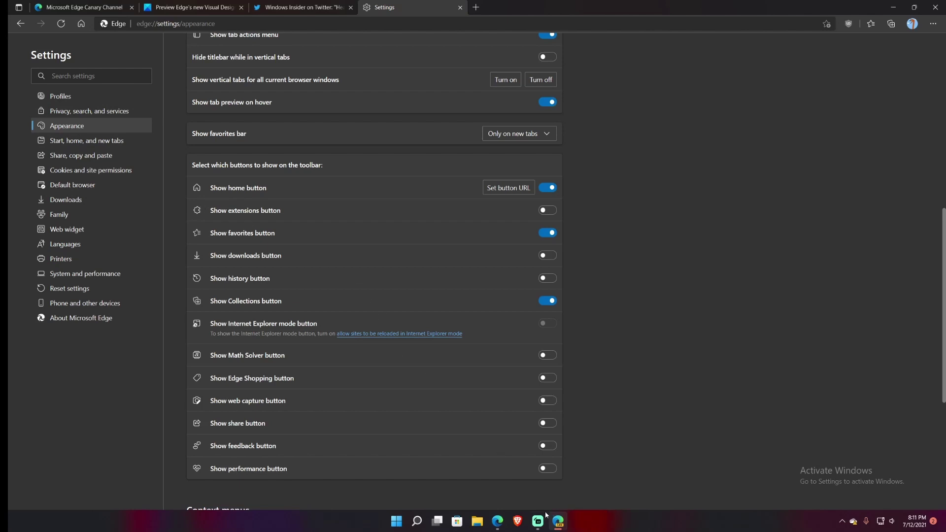
pyautogui.click(497, 520)
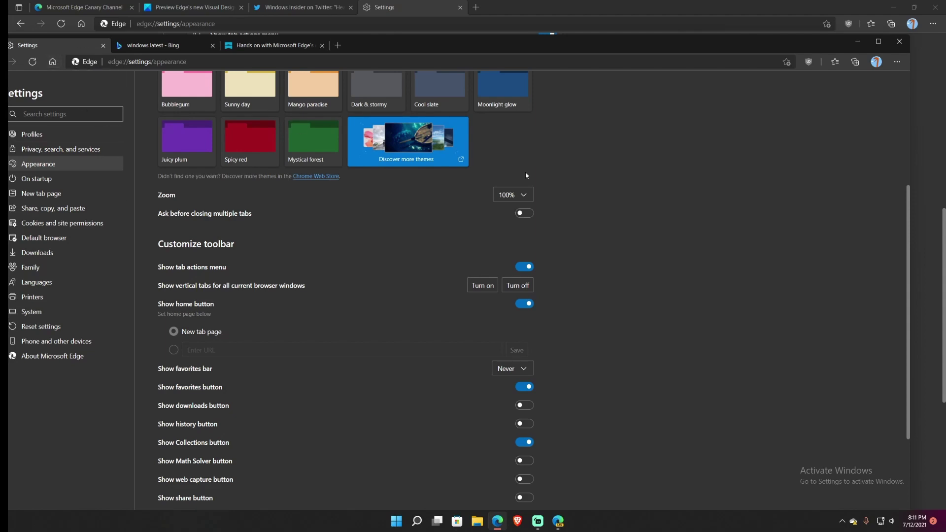
pyautogui.click(857, 41)
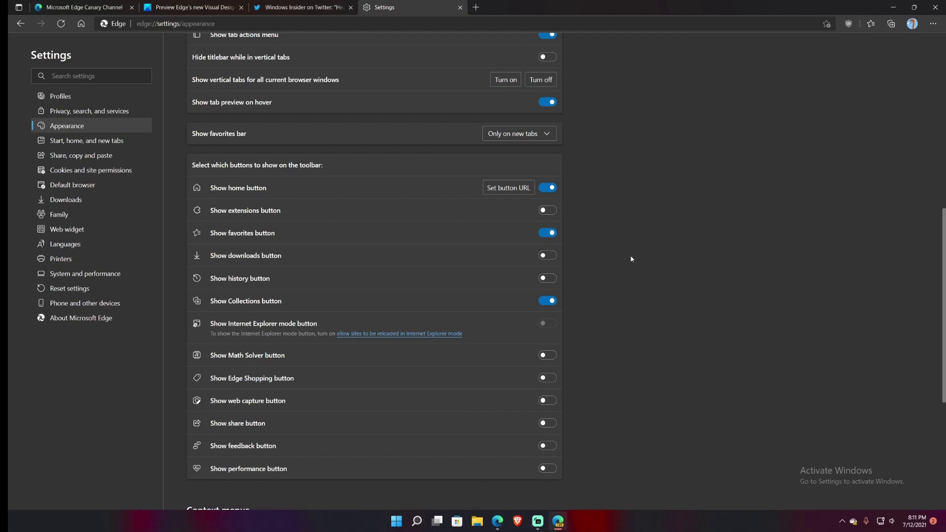
pyautogui.scroll(-2, 631, 259)
pyautogui.scroll(3, 584, 217)
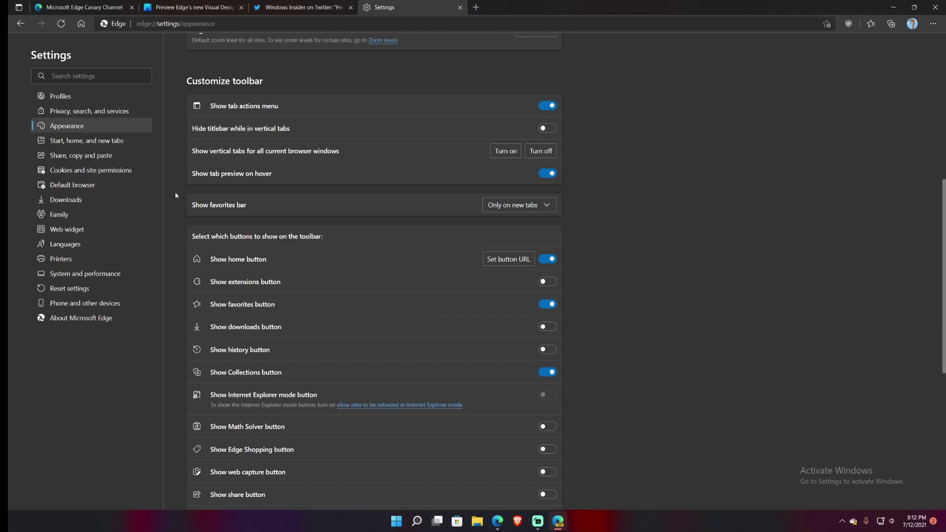
pyautogui.scroll(3, 166, 197)
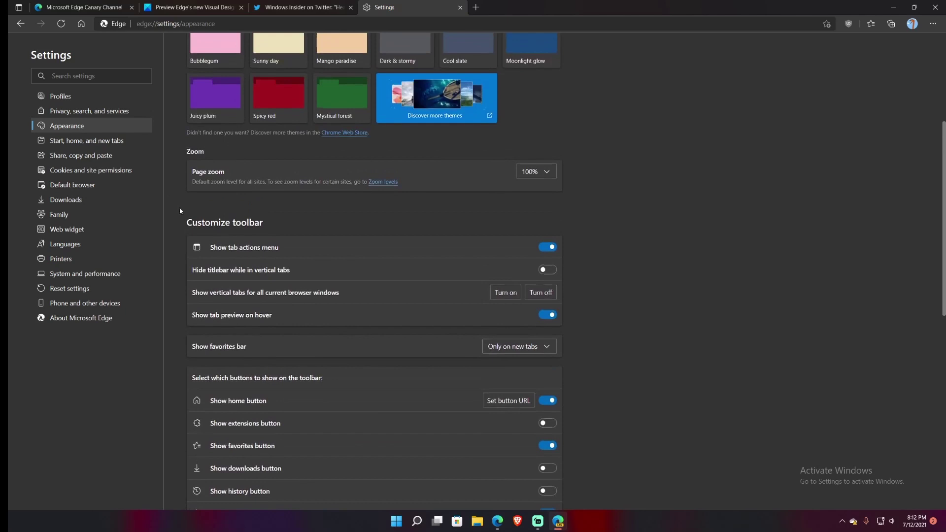
pyautogui.scroll(-1, 376, 212)
pyautogui.scroll(1, 509, 199)
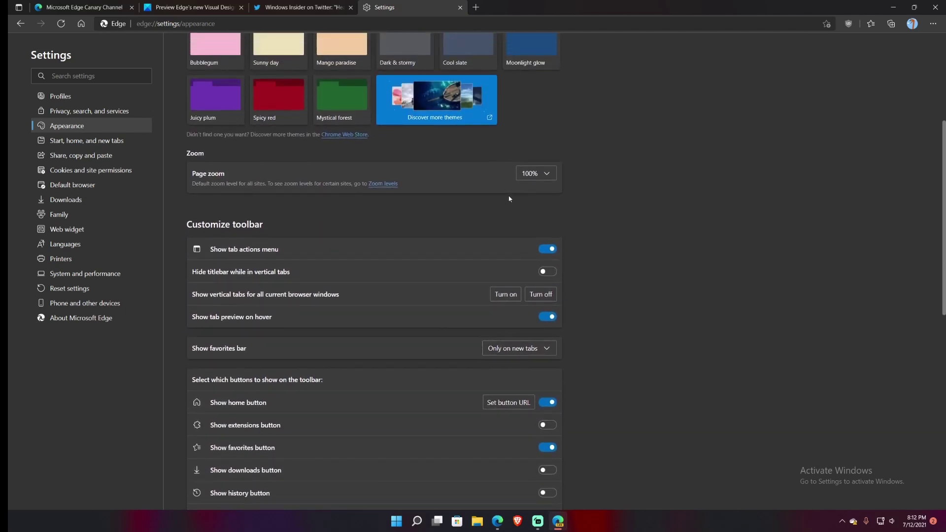
pyautogui.rightClick(396, 521)
# Open Windows Settings beside Edge Canary for comparison, then bring Edge back to the front
pyautogui.click(368, 425)
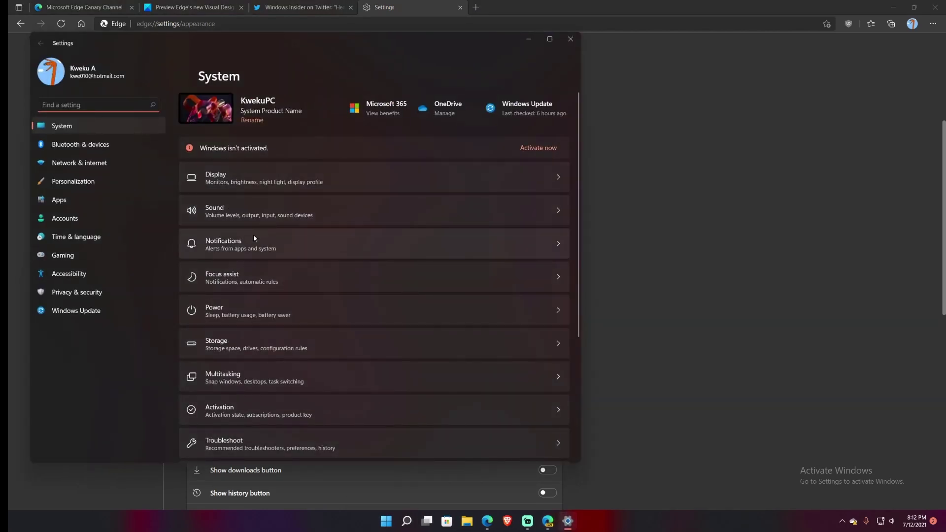
pyautogui.moveTo(324, 43); pyautogui.dragTo(662, 36)
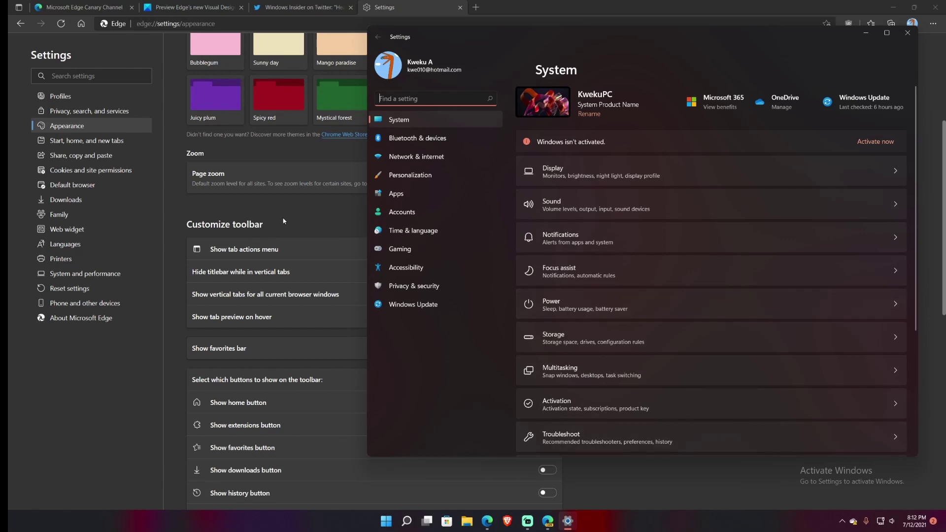
pyautogui.click(340, 232)
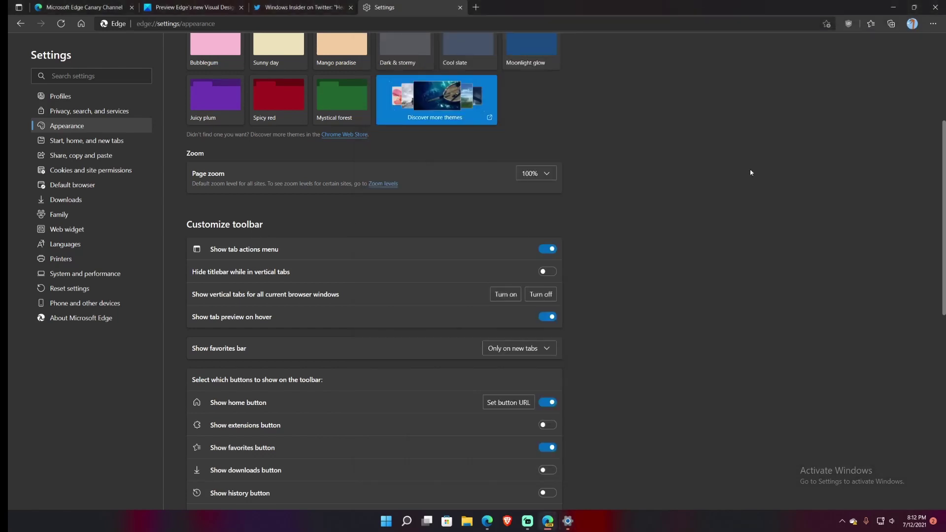
pyautogui.scroll(4, 751, 172)
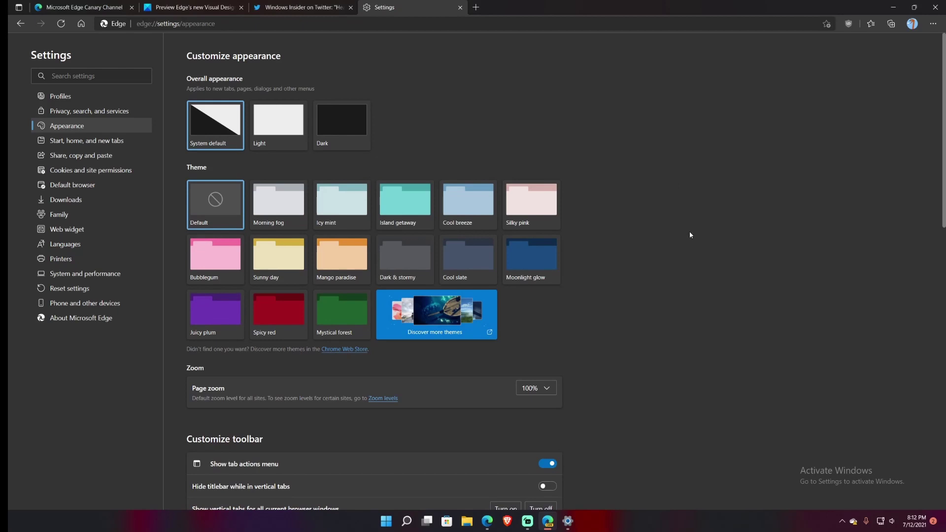
pyautogui.rightClick(660, 251)
pyautogui.rightClick(513, 314)
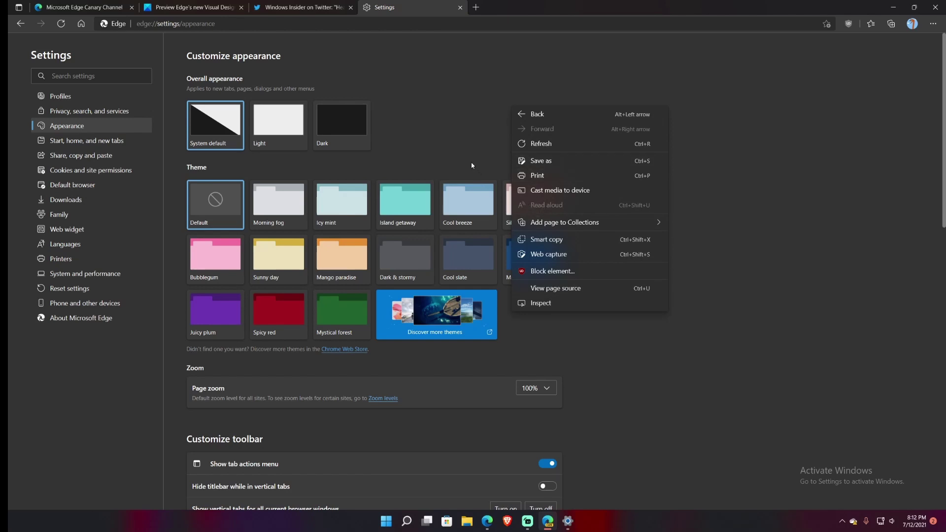
pyautogui.click(454, 154)
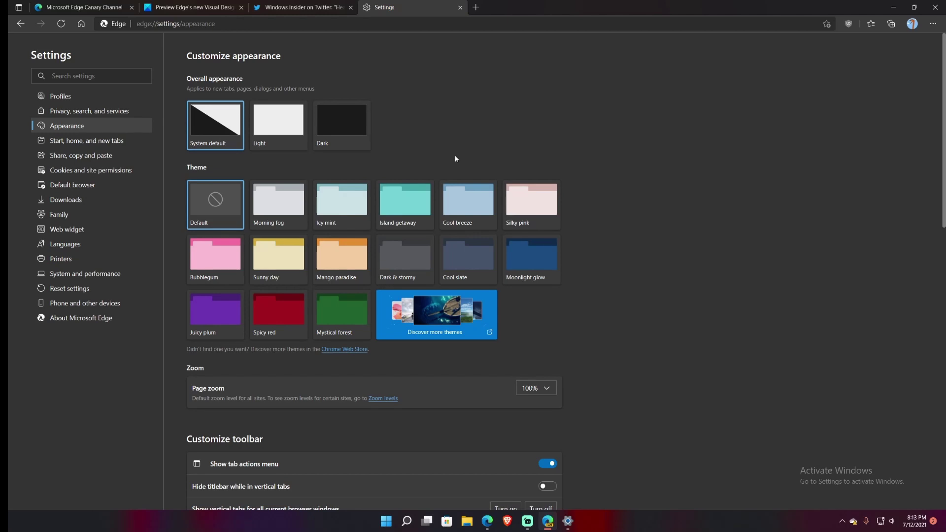
pyautogui.click(65, 319)
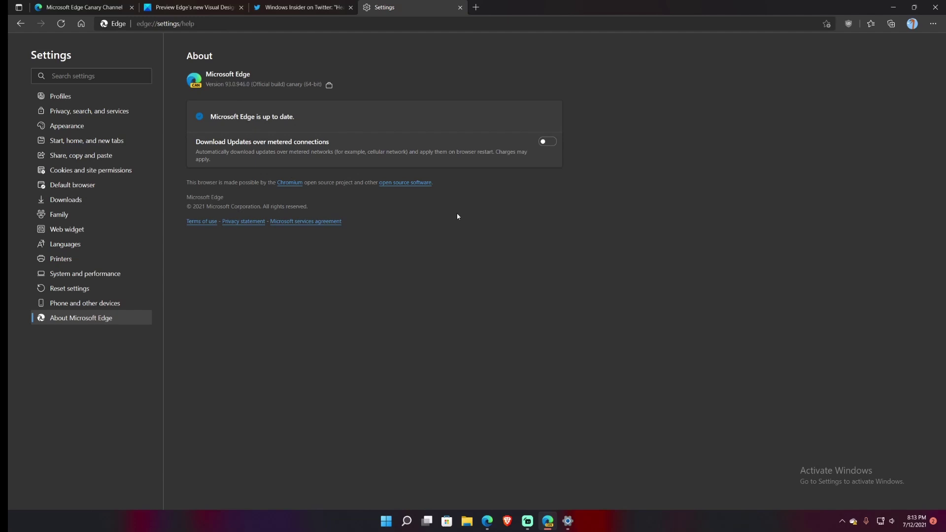
pyautogui.hotkey('alt', 'Left')
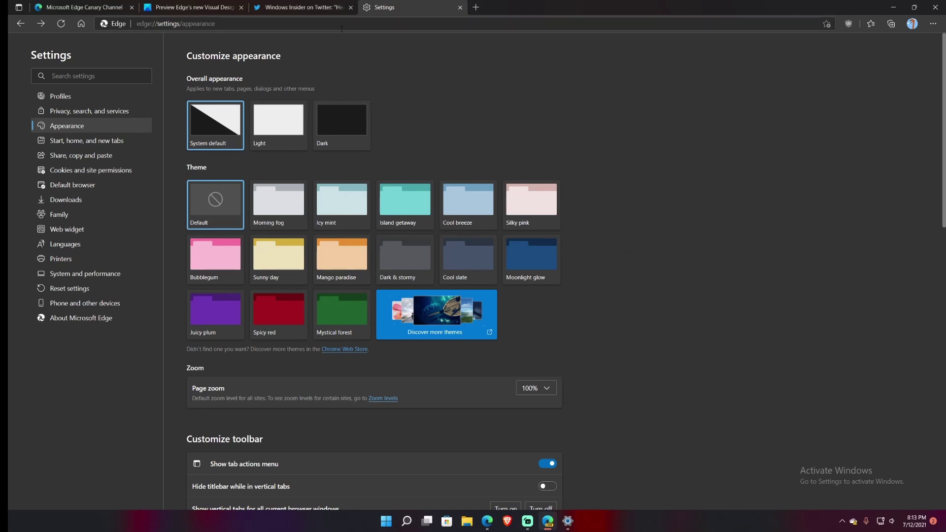
pyautogui.click(932, 23)
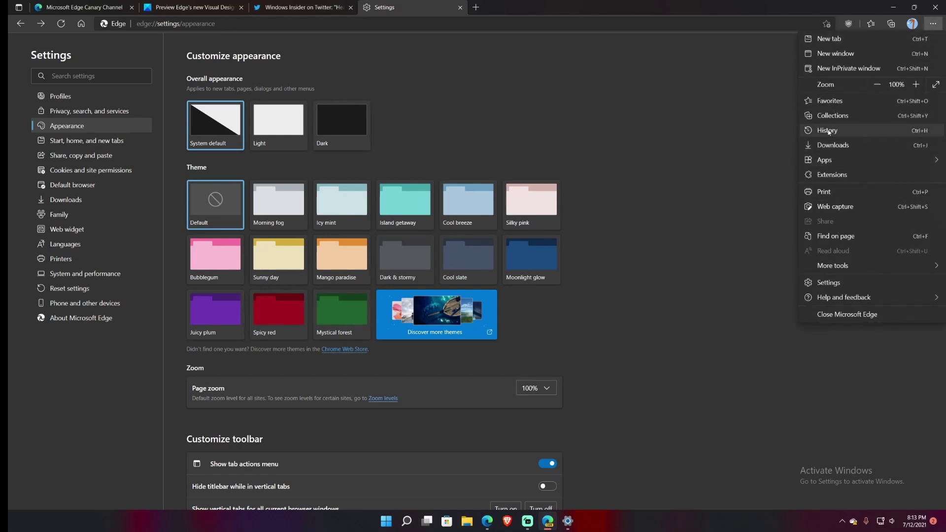
pyautogui.click(692, 157)
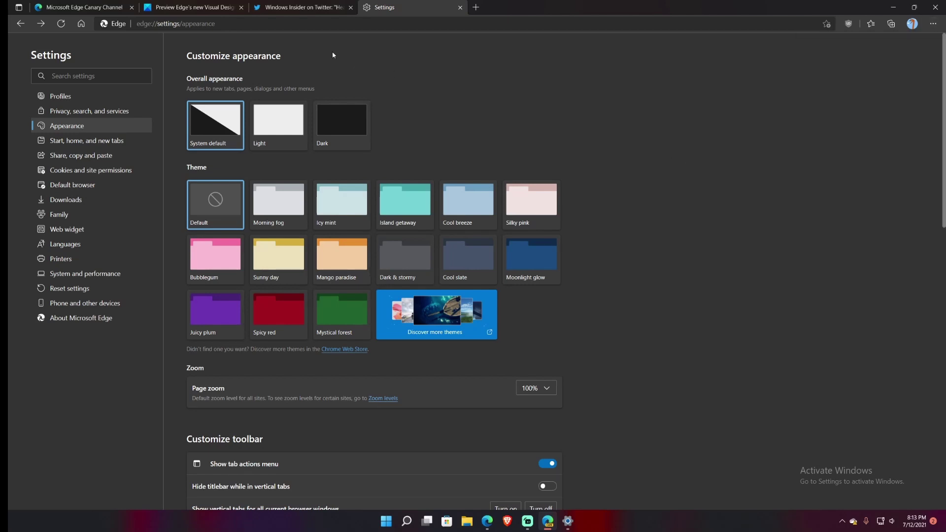
# Enlarge the Windows Insider tweet's screenshot of the translucent tab menu in the Twitter tab
pyautogui.click(200, 7)
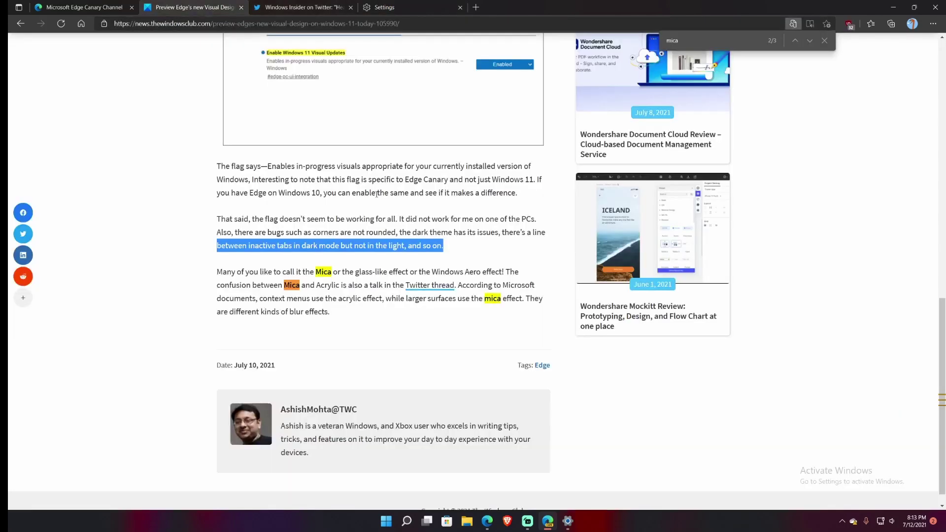
pyautogui.click(295, 7)
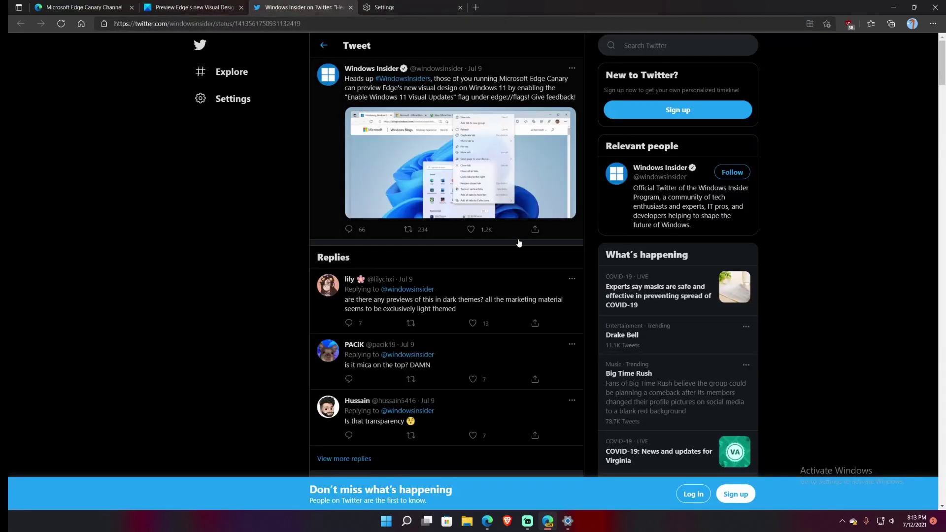
pyautogui.click(526, 211)
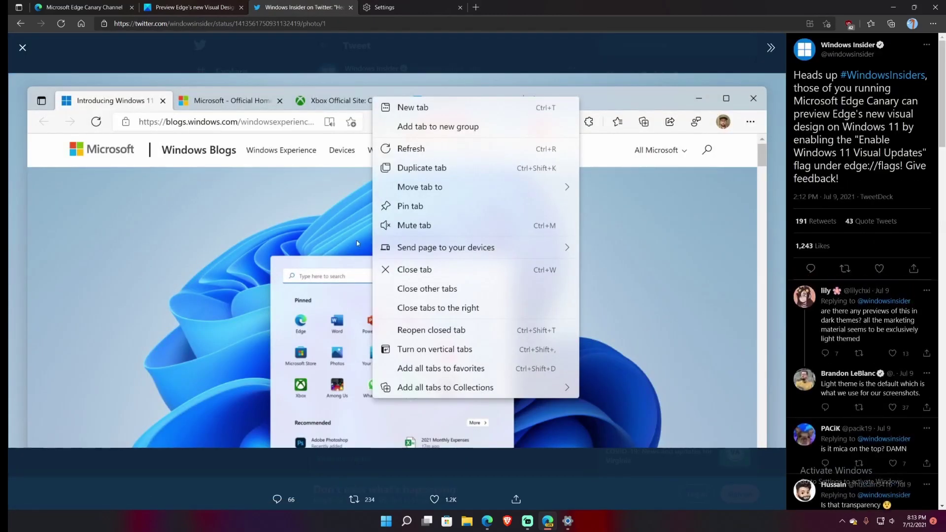